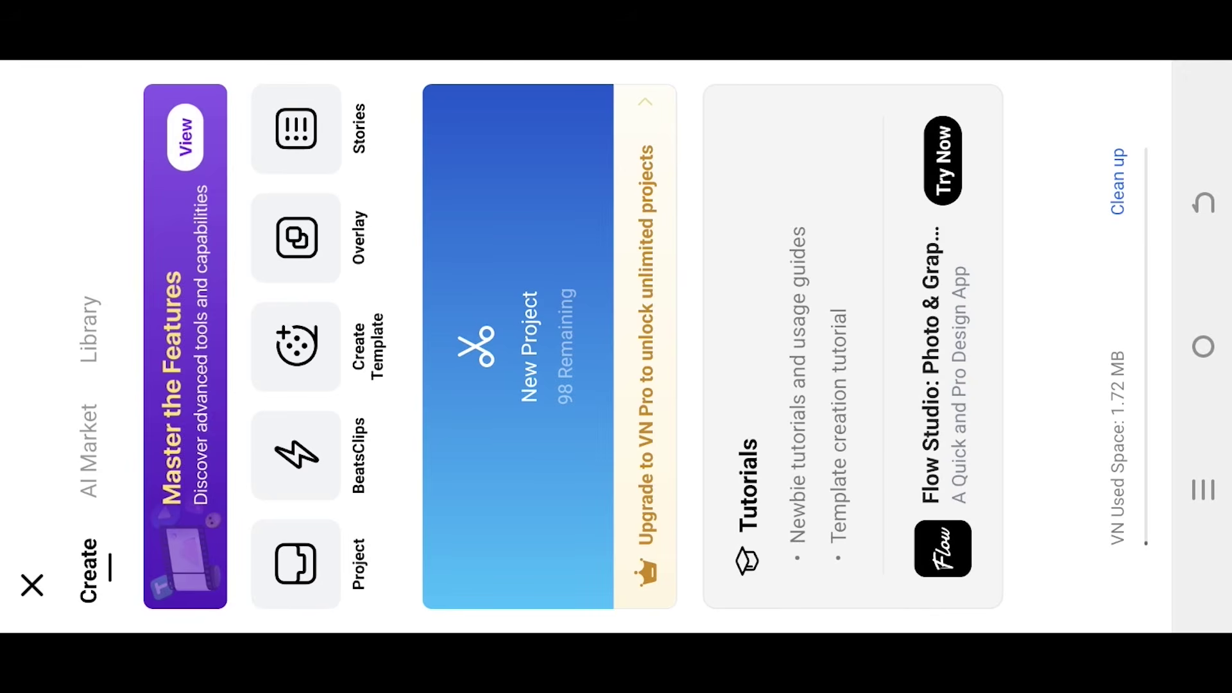
- Start a new project with the 00:23 silhouette guitarist clip from the Download 1080p album
left_click(512, 347)
left_click(1049, 366)
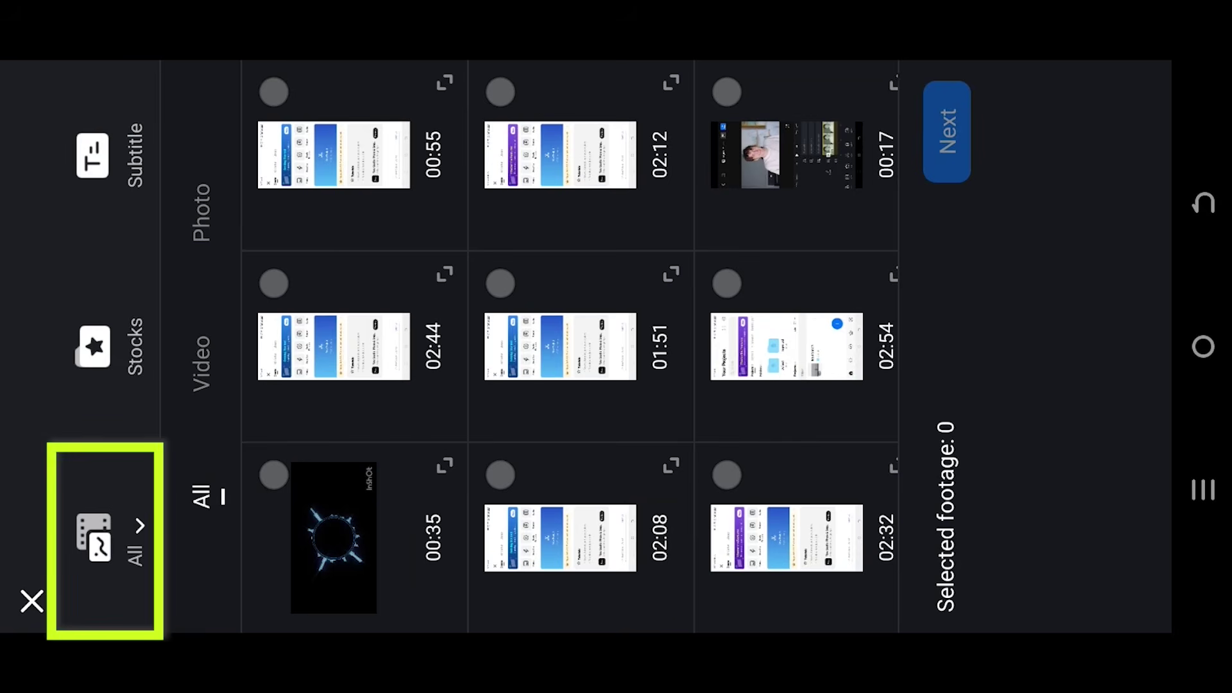
left_click(106, 534)
left_click_drag(642, 308, 484, 279)
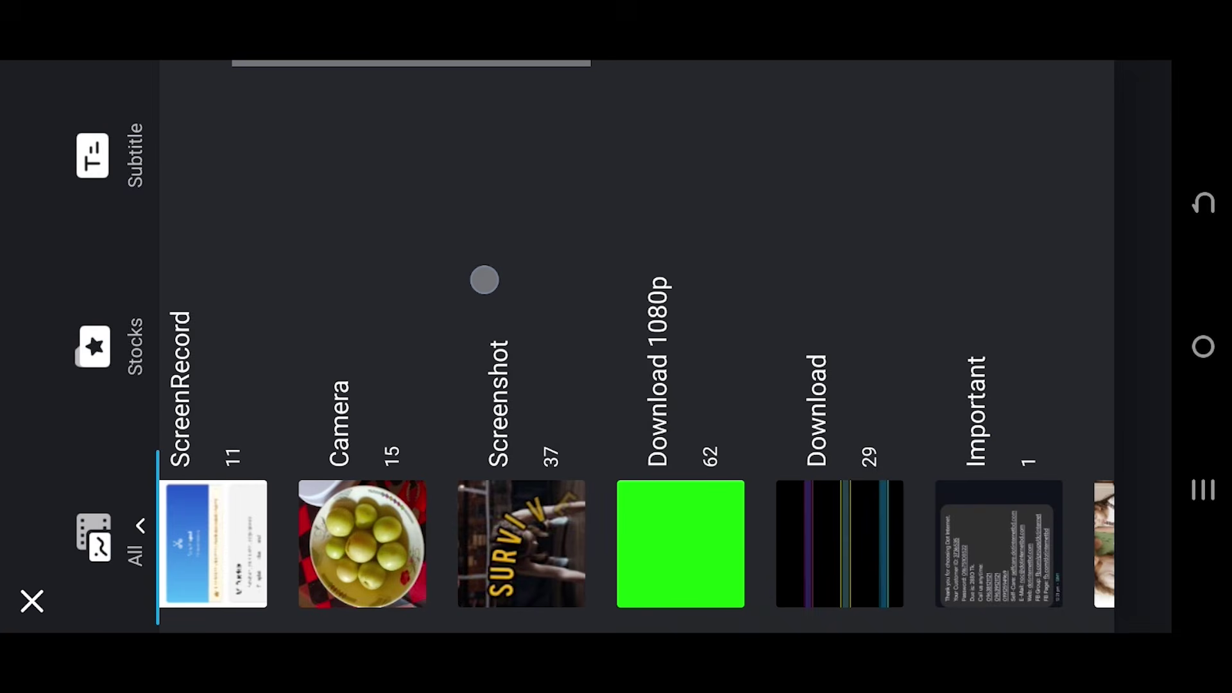
left_click(682, 364)
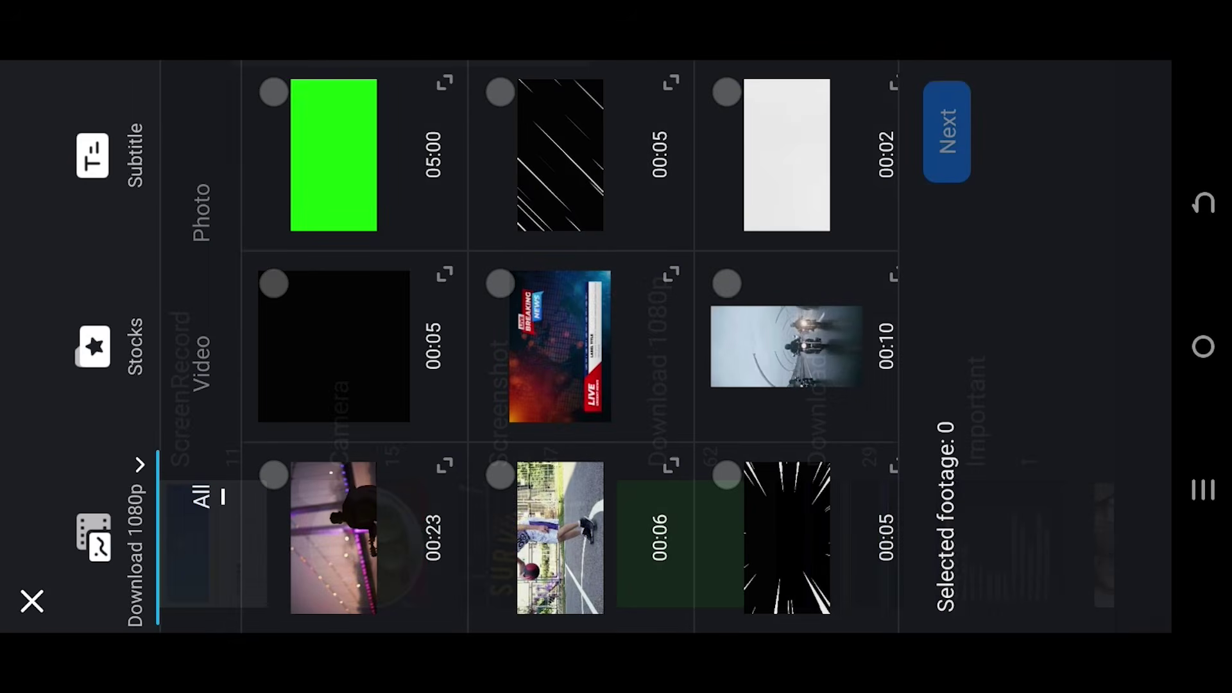
left_click(273, 474)
- Load the guitarist clip into the editor and move playback a few seconds in
left_click(946, 132)
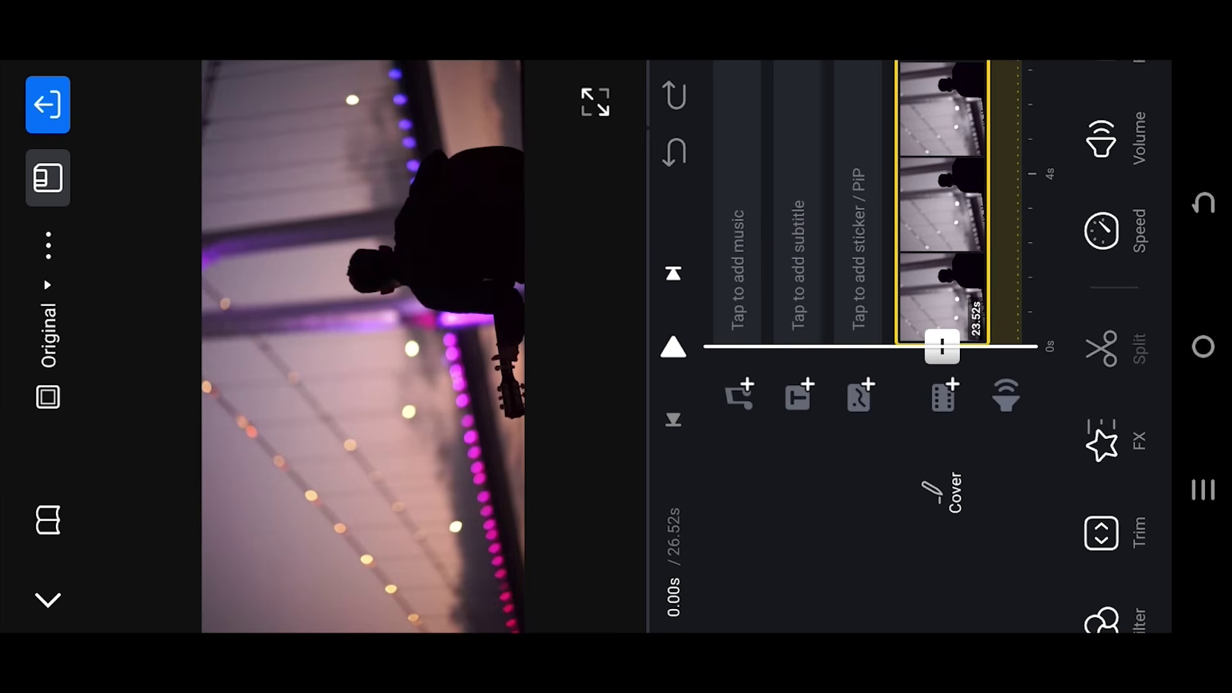
mouse_move(945, 181)
left_mouse_down()
mouse_move(967, 332)
mouse_move(957, 197)
left_mouse_up()
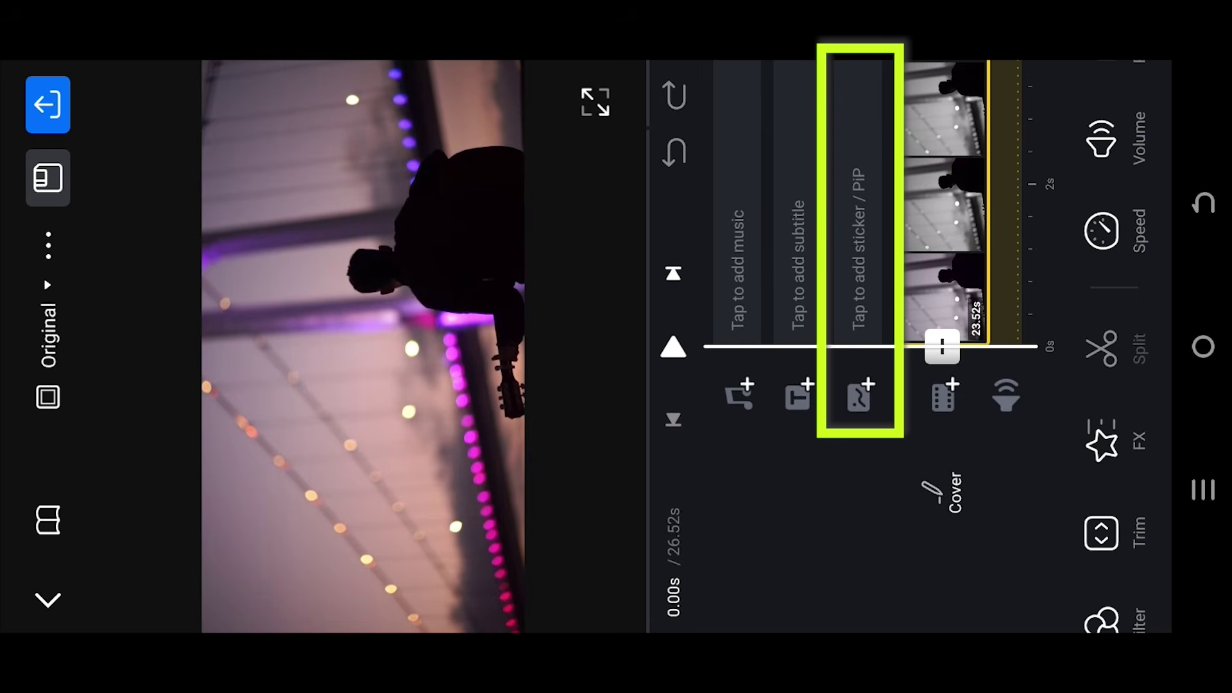
- Overlay the 00:10 beach clip of the man in a long coat from Photos
left_click(859, 254)
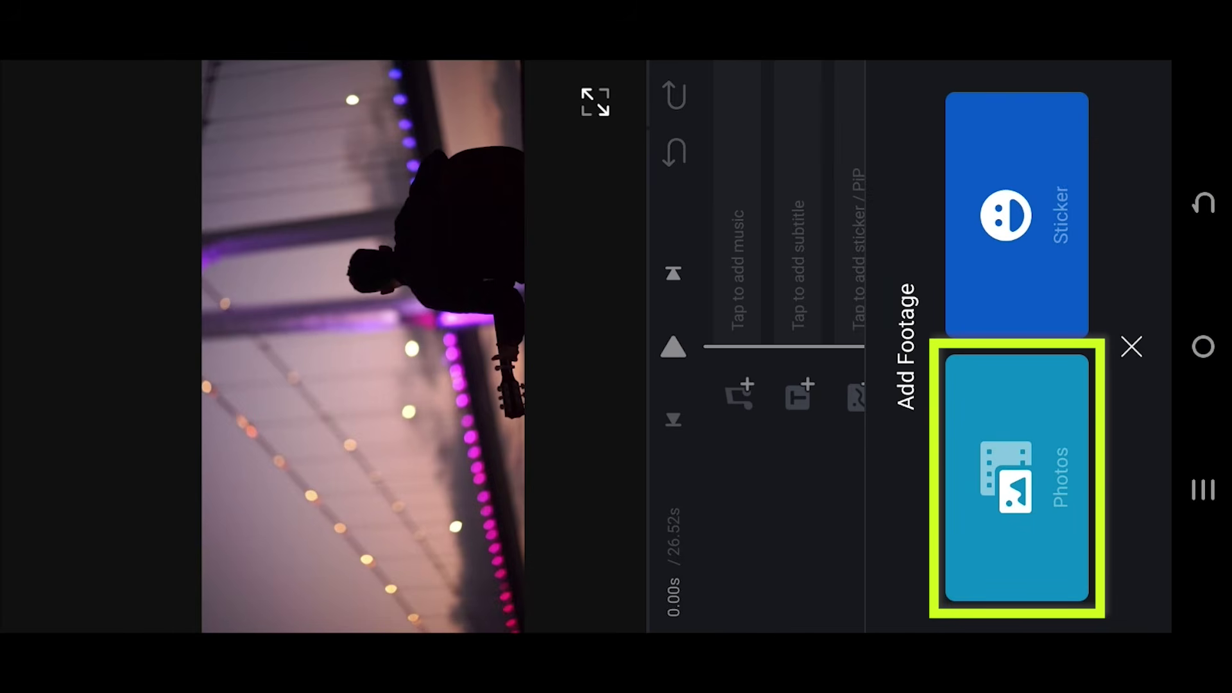
left_click(1039, 474)
left_click_drag(875, 252, 453, 182)
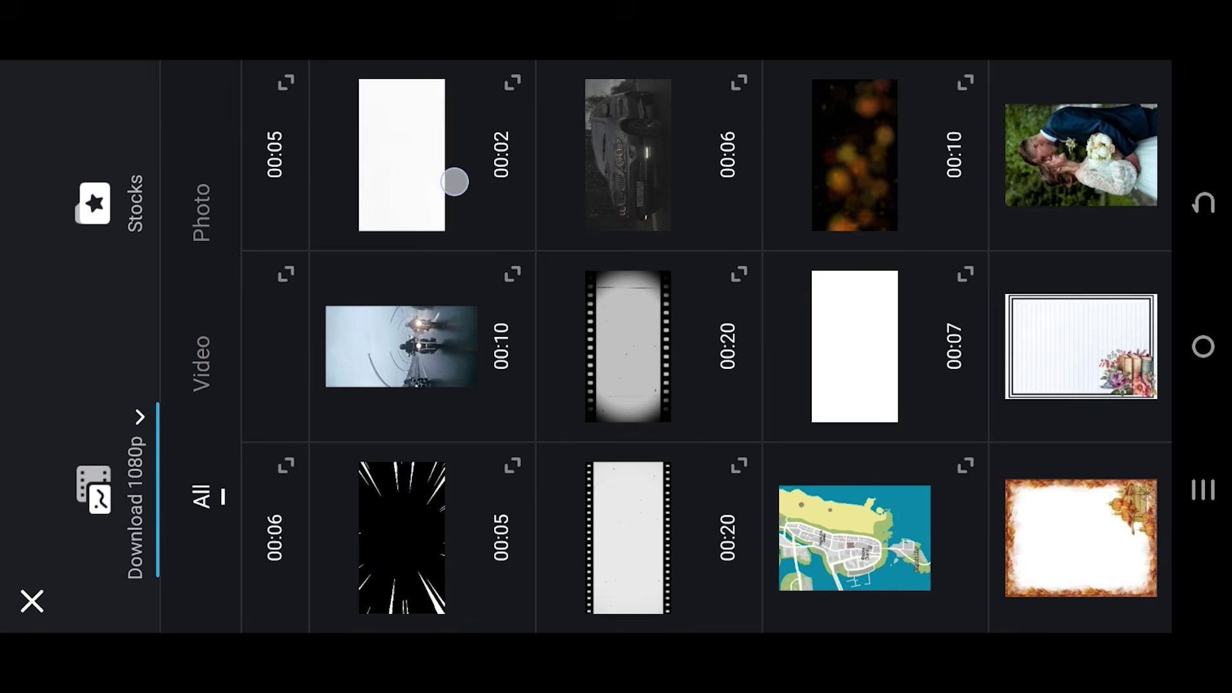
left_click_drag(935, 195, 435, 151)
left_click_drag(812, 219, 477, 172)
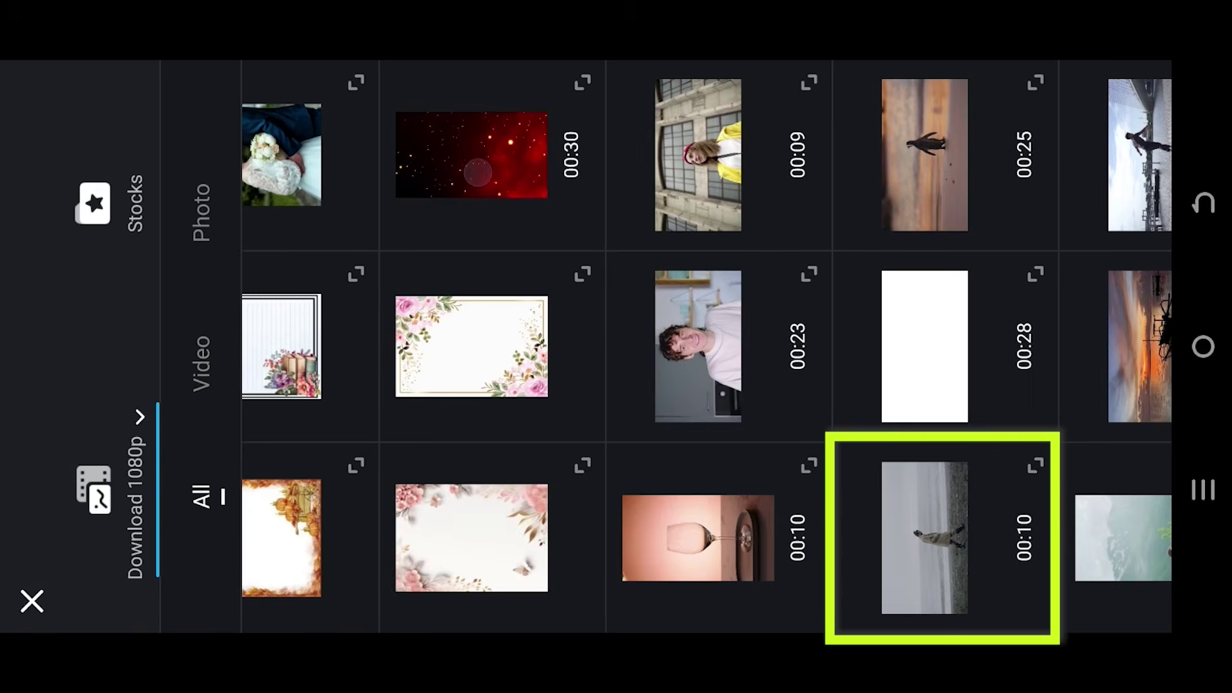
left_click(935, 541)
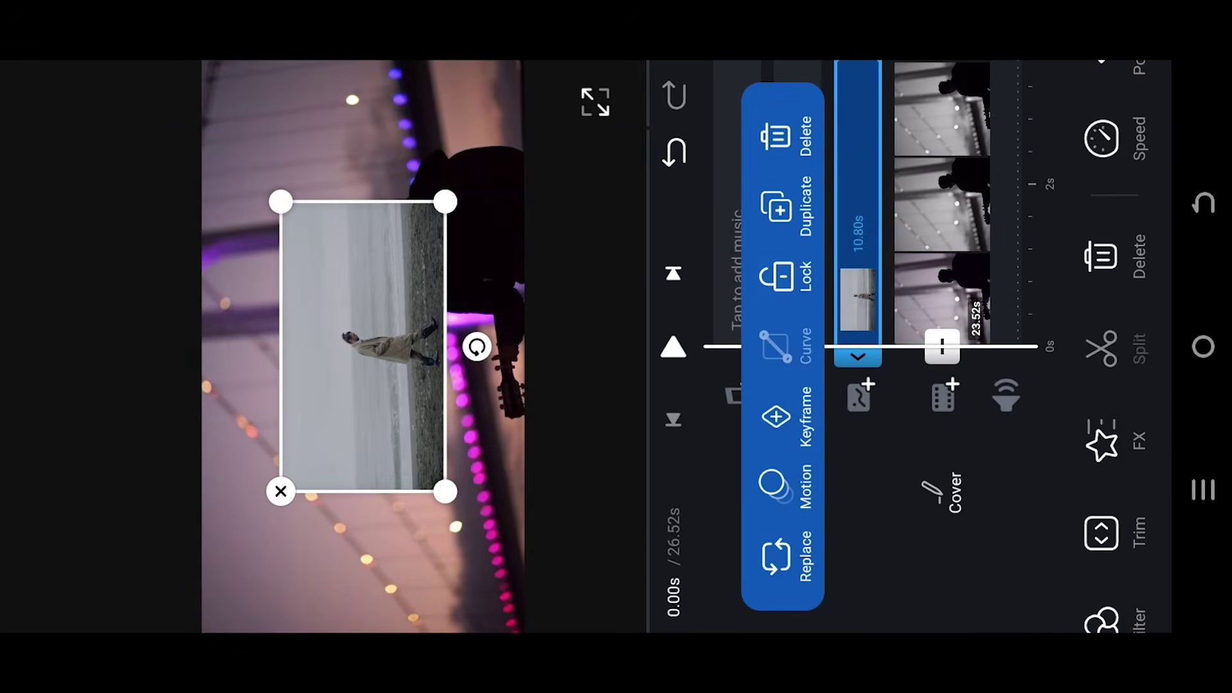
- Pinch the beach overlay to full frame and scroll the tool list to Mask
left_click(365, 435)
mouse_move(340, 421)
left_mouse_down()
mouse_move(256, 366)
mouse_move(412, 432)
mouse_move(388, 400)
mouse_move(401, 393)
mouse_move(368, 386)
left_mouse_up()
left_click_drag(1126, 174, 1136, 404)
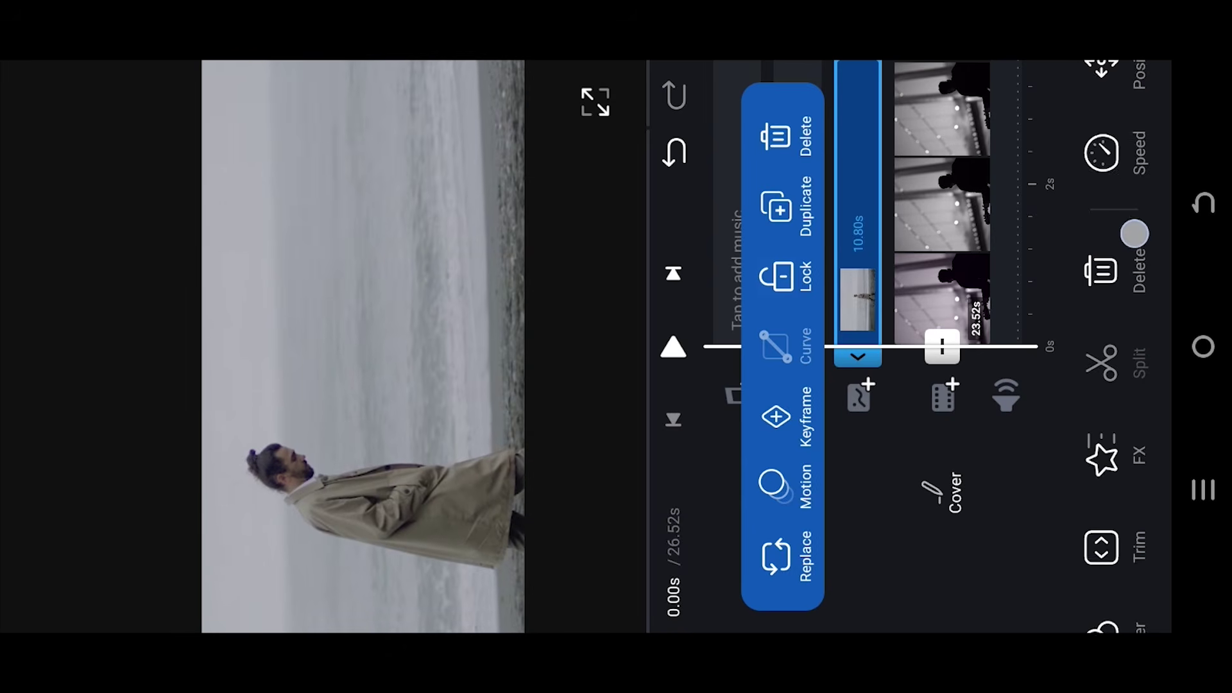
left_click_drag(1155, 144, 1161, 333)
mouse_move(1131, 164)
left_mouse_down()
mouse_move(1135, 337)
mouse_move(1150, 371)
left_mouse_up()
- Apply a Linear mask to the beach overlay, with its line moved up and tilted diagonally
left_click(1102, 292)
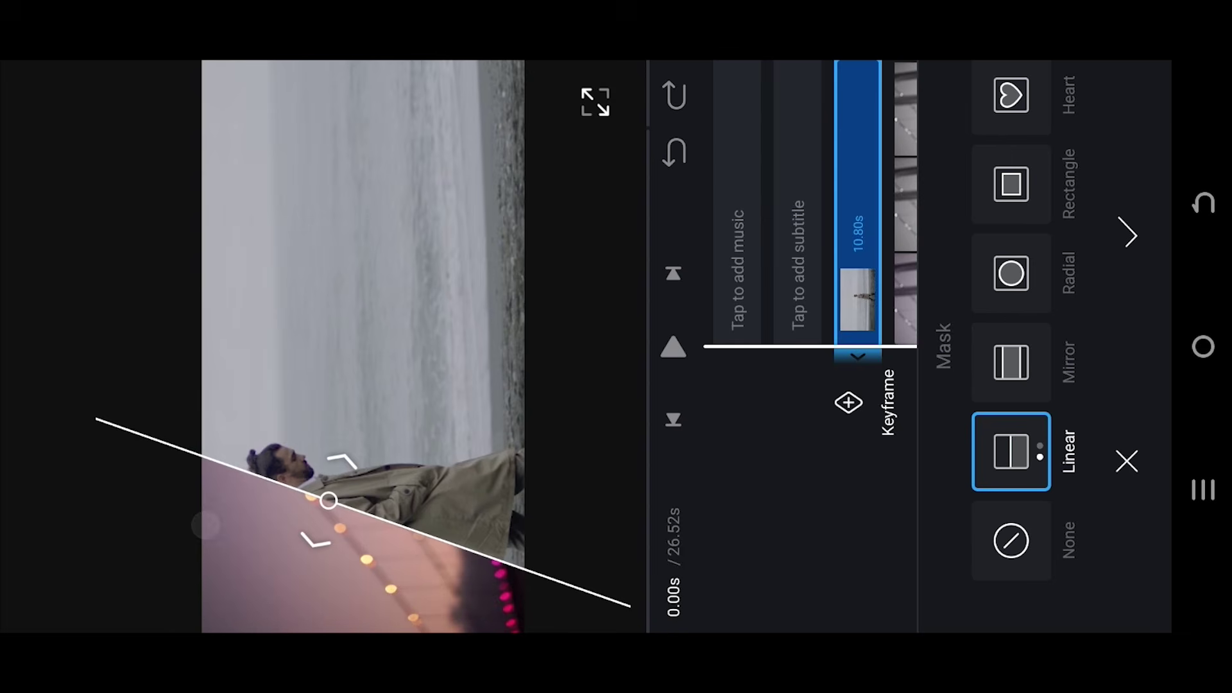
mouse_move(507, 526)
left_mouse_down()
mouse_move(511, 414)
mouse_move(446, 349)
mouse_move(496, 373)
left_mouse_up()
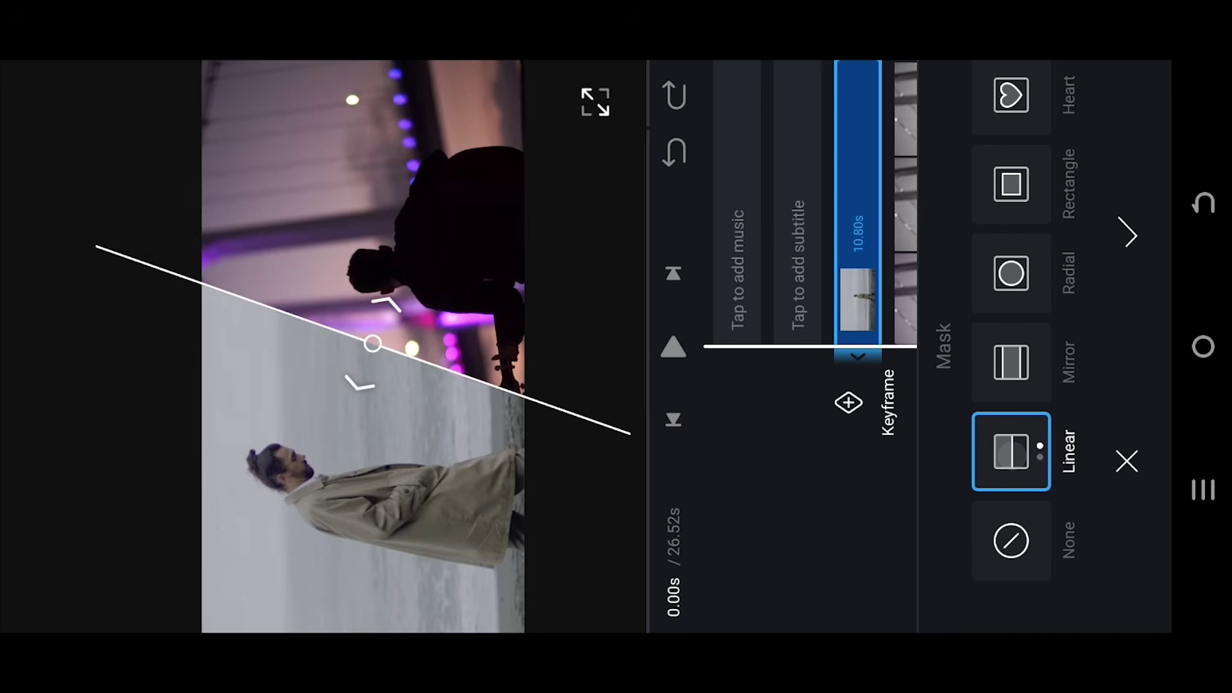
- Finish the first mask, then add the 13-second sunset clip as a second masked overlay
left_click(1129, 235)
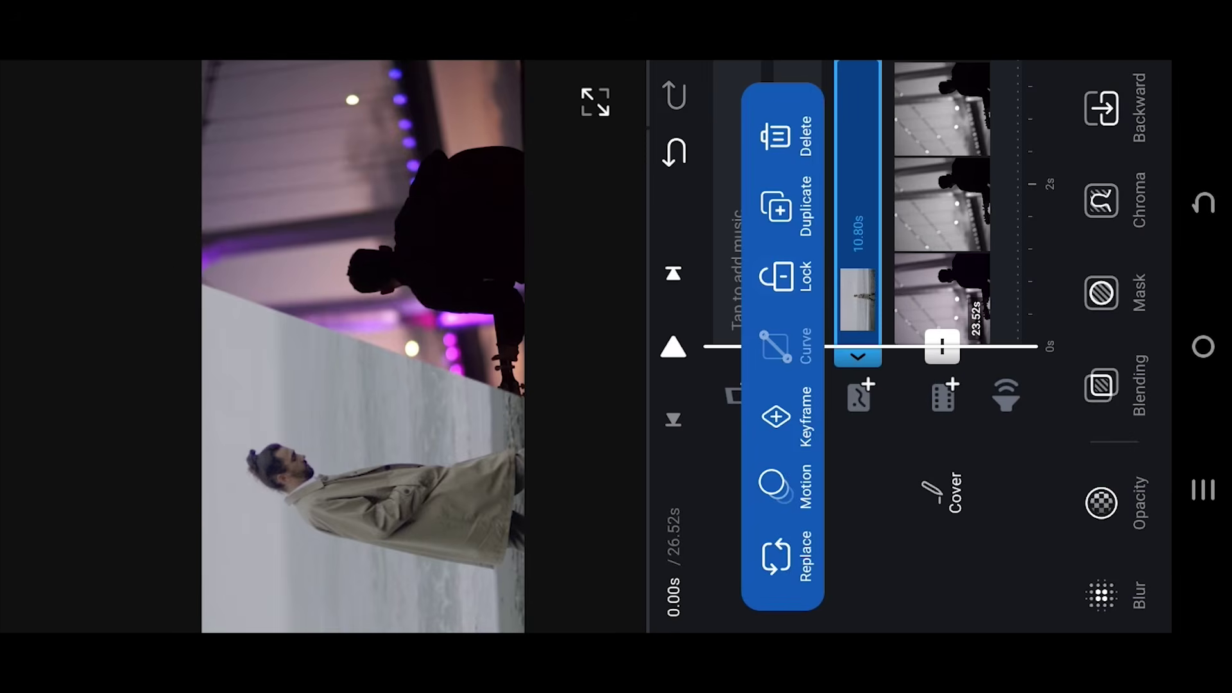
left_click(859, 395)
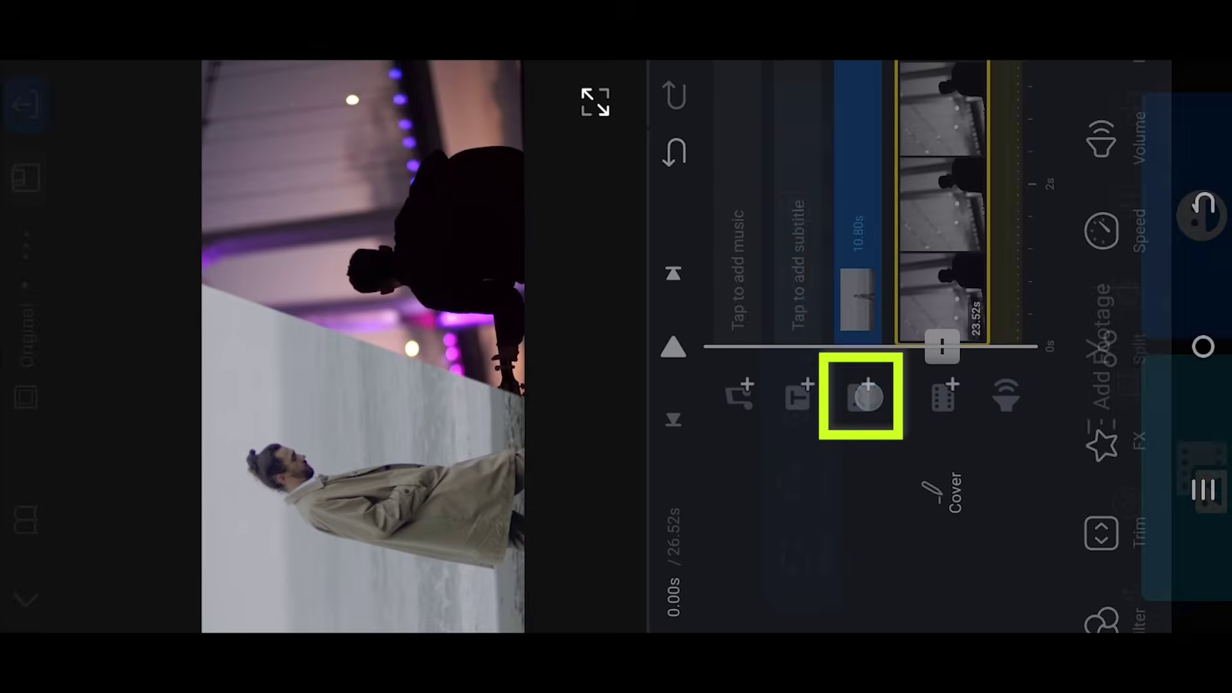
left_click(1016, 477)
left_click(472, 347)
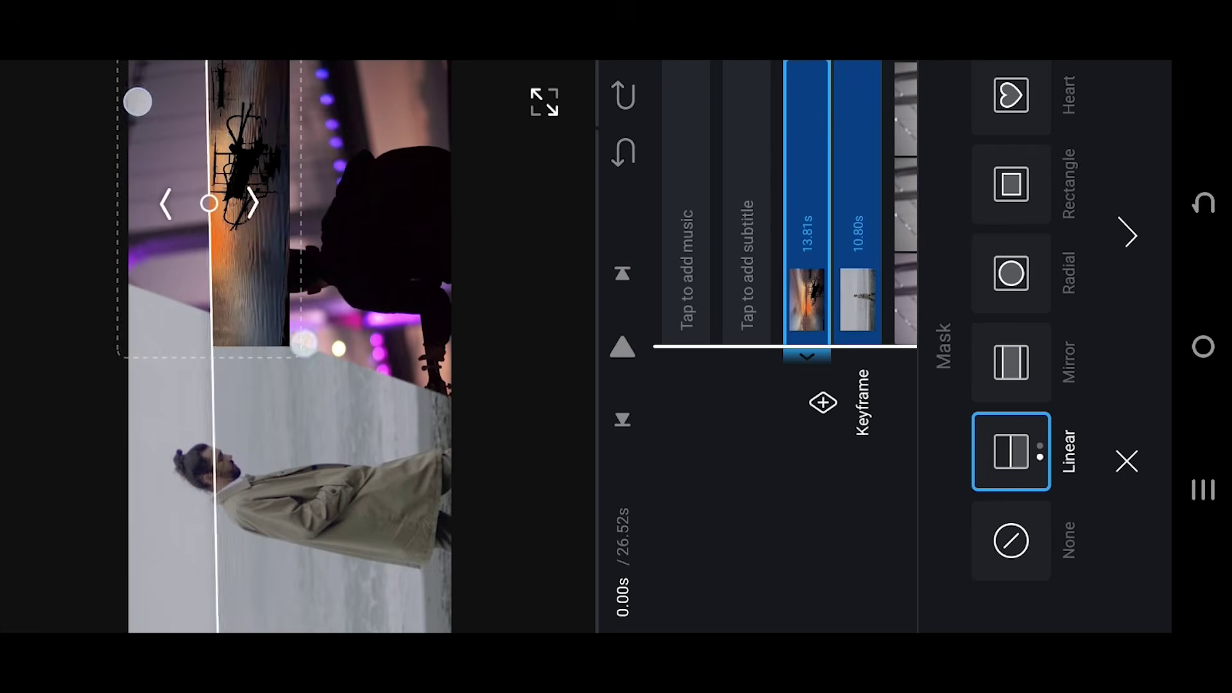
left_click(1129, 233)
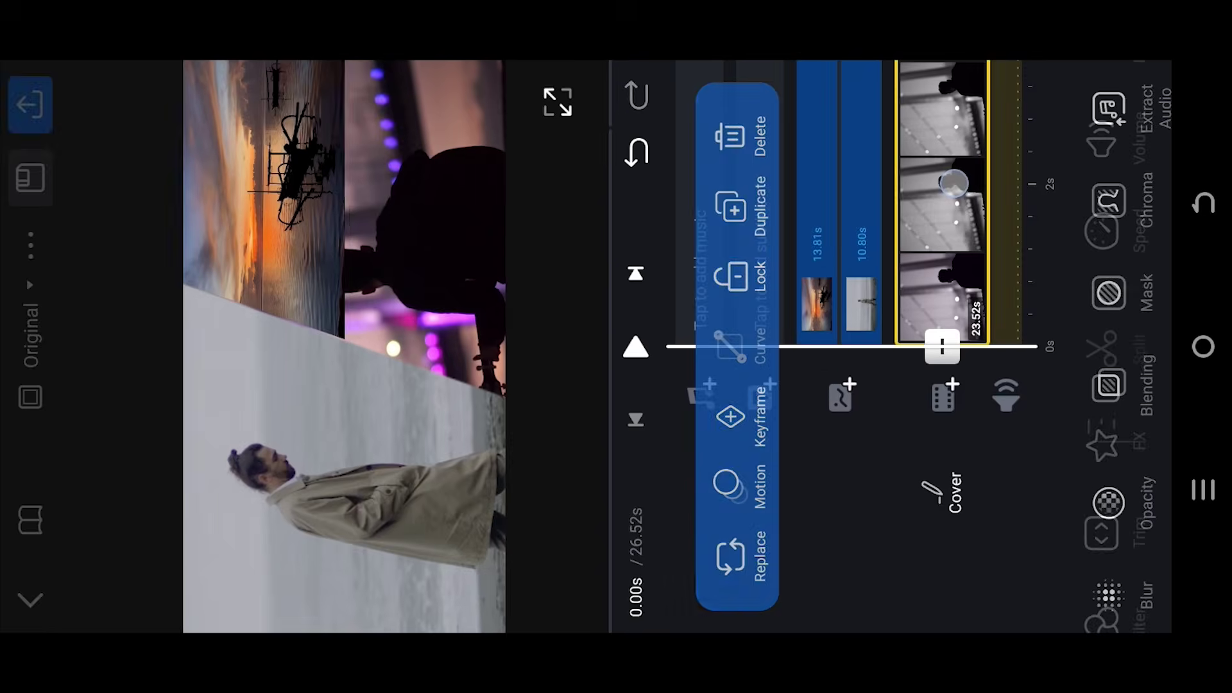